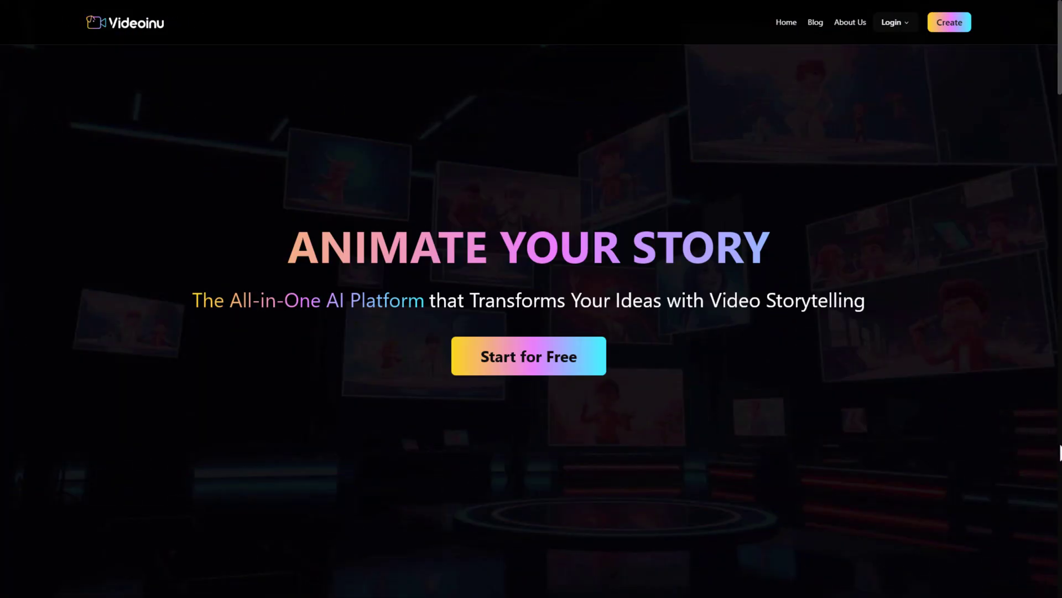
- Scroll the Videoinu landing page and enter the app to reach the Create Character form
scroll(1049, 446, "down", 3)
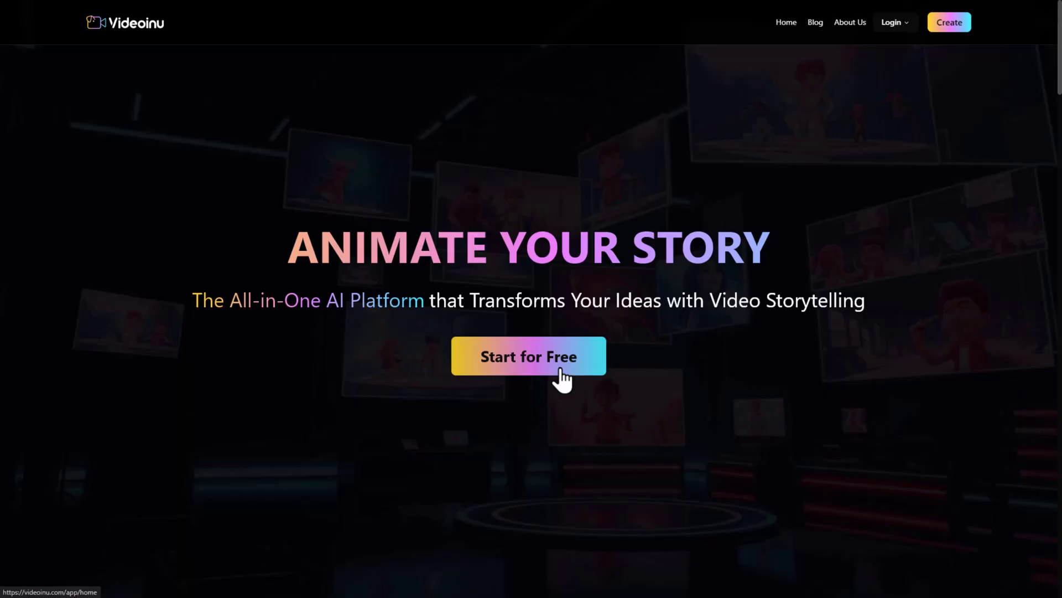
left_click(561, 367)
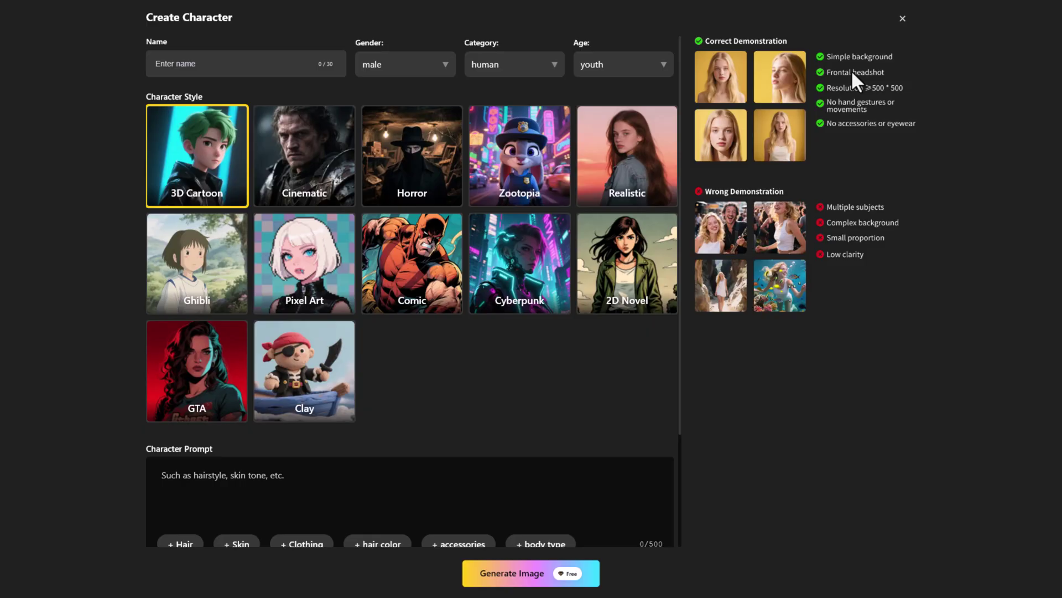
- Paste a story prompt into the character description box
scroll(343, 498, "down", 3)
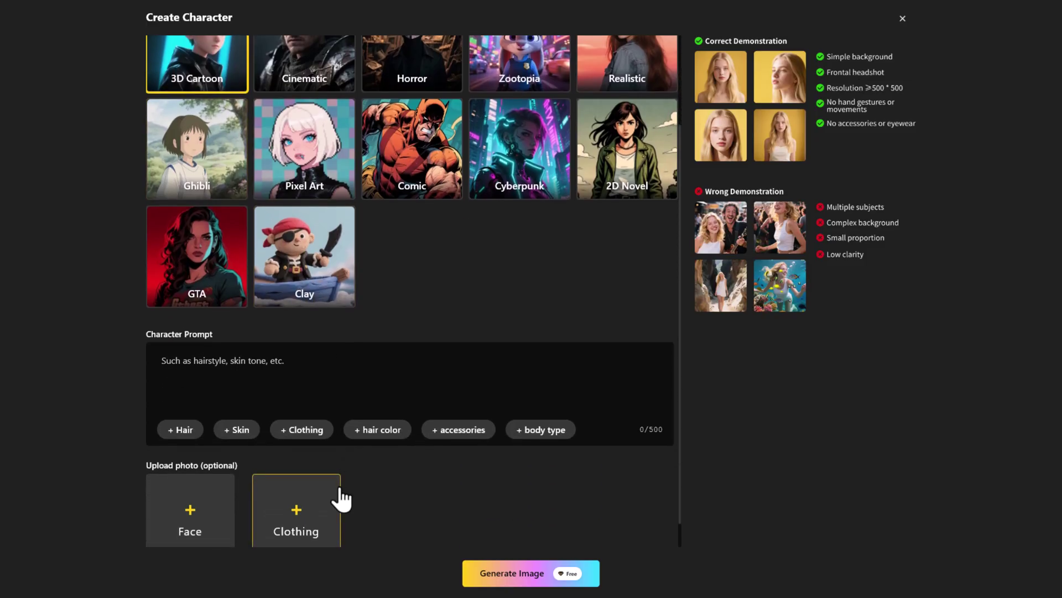
left_click(299, 341)
type("Meet Whiskers, a fluffy little kitten with big, curious eyes. Today is a very special day because it's Whiskers' first day of school! He feels a little fluttery in his tummy as he walks with his mom to Acorn Academy. When they arrive, the schoolhouse looks so friendly with its bright red roof and shiny windows. Whiskers peeks inside and sees lots of other little animals. There's Barnaby the Bunny, who wiggles his nose hello, and Squeaky the Squirrel, who offers Whiskers a tiny acorn. Pipsqueak t")
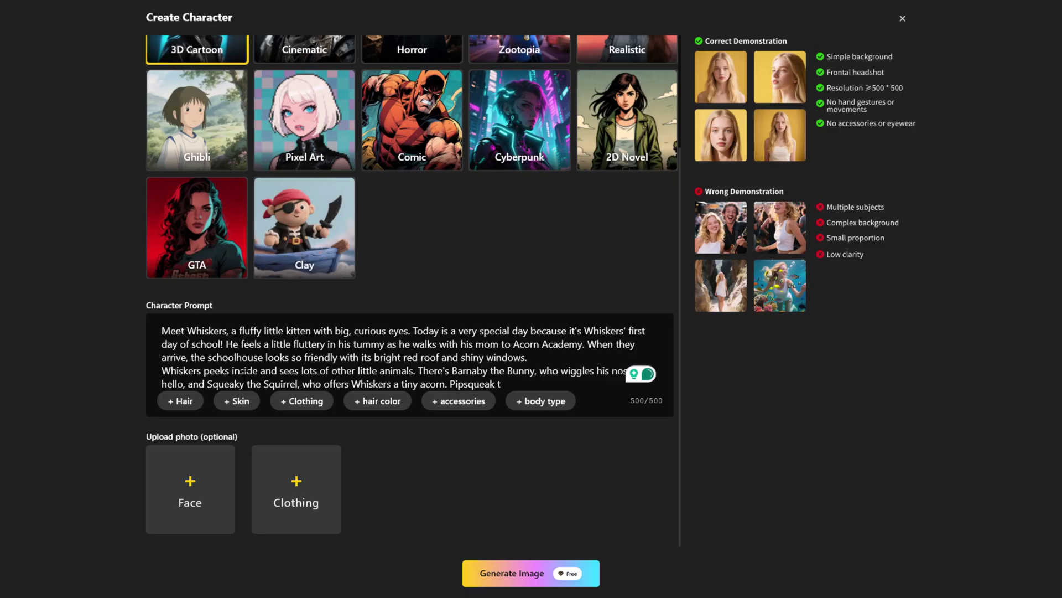
- Look through the Gender, Category and Age choices, then close the Create Character form
scroll(457, 492, "up", 1)
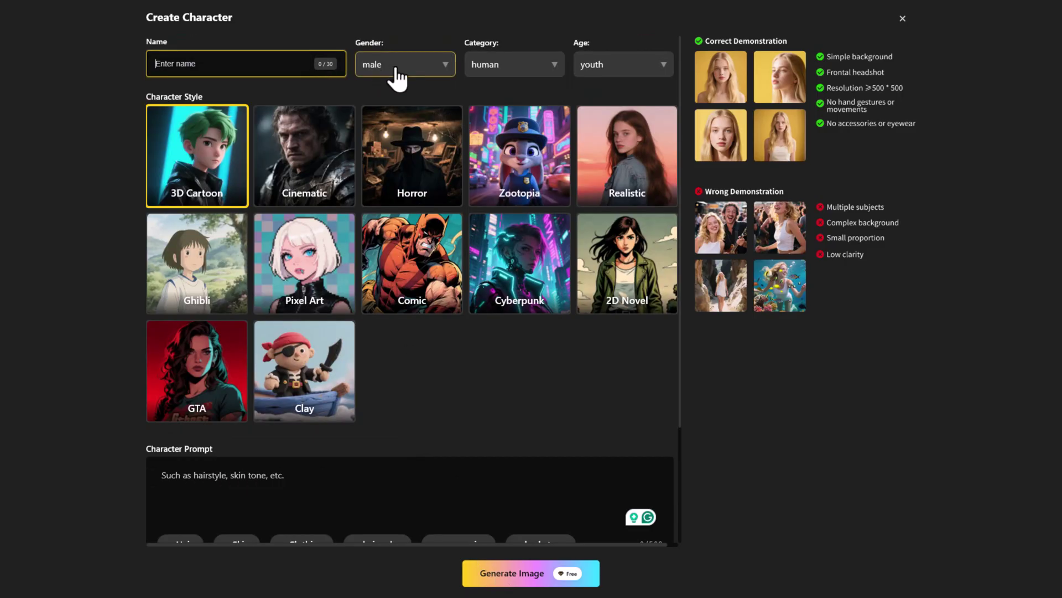
left_click(406, 69)
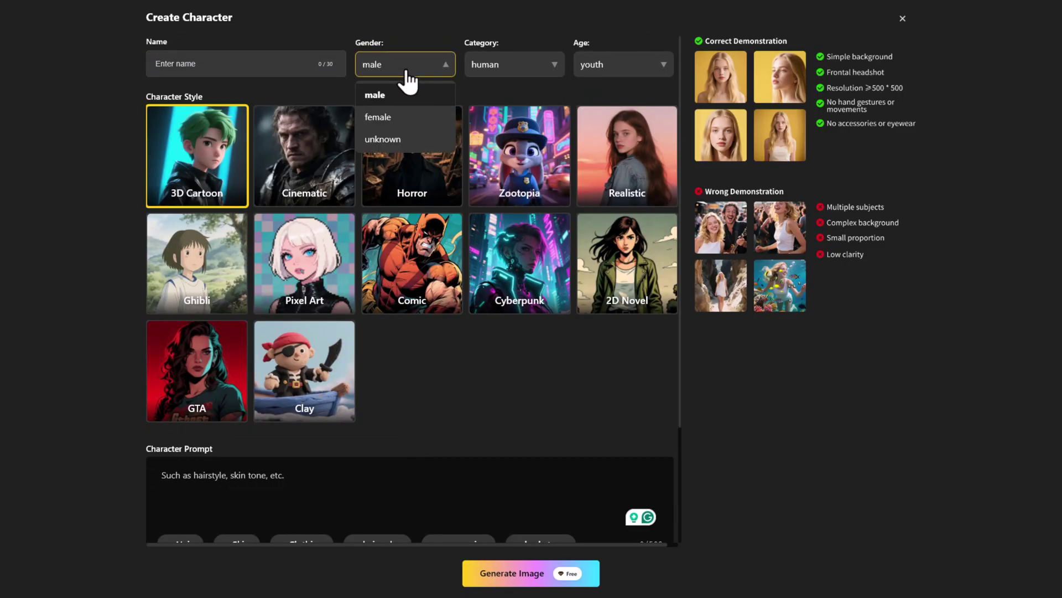
left_click(486, 69)
left_click(640, 70)
scroll(549, 354, "down", 2)
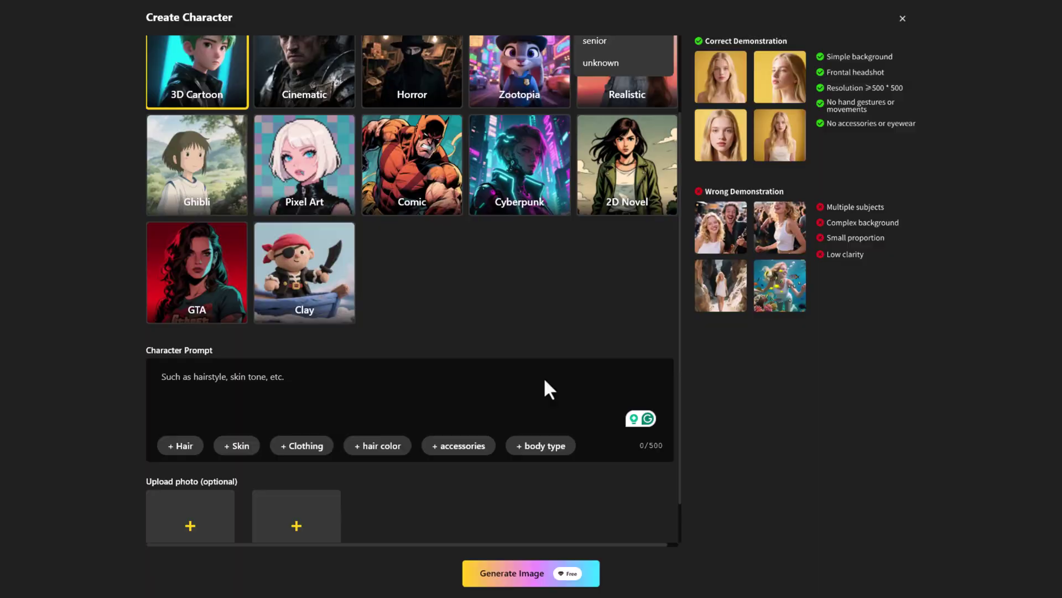
left_click(83, 161)
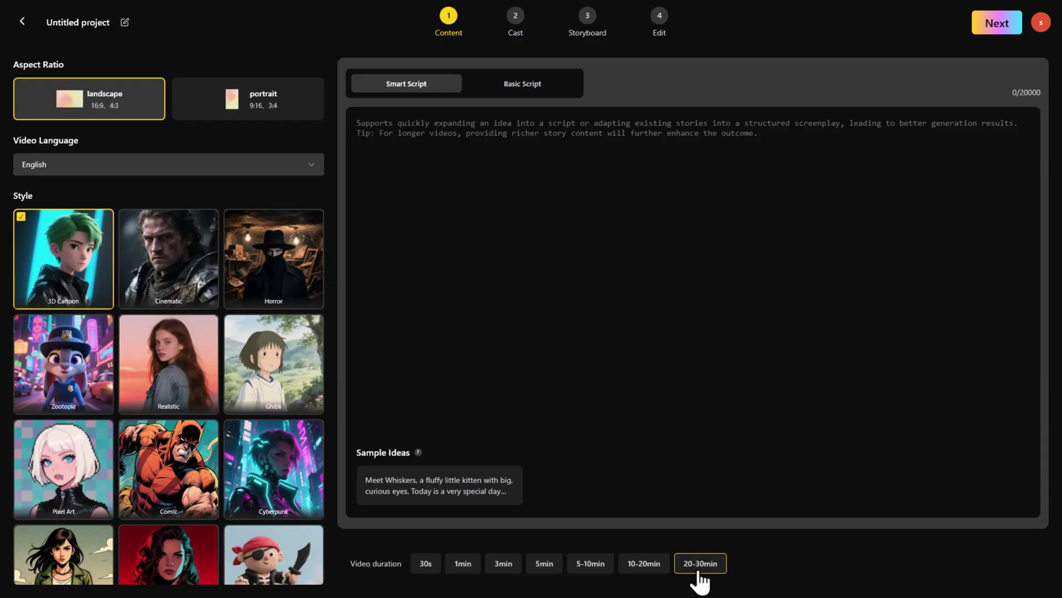
- Set up a landscape, English, 3D Cartoon video using Smart Script mode
left_click(203, 113)
left_click(120, 113)
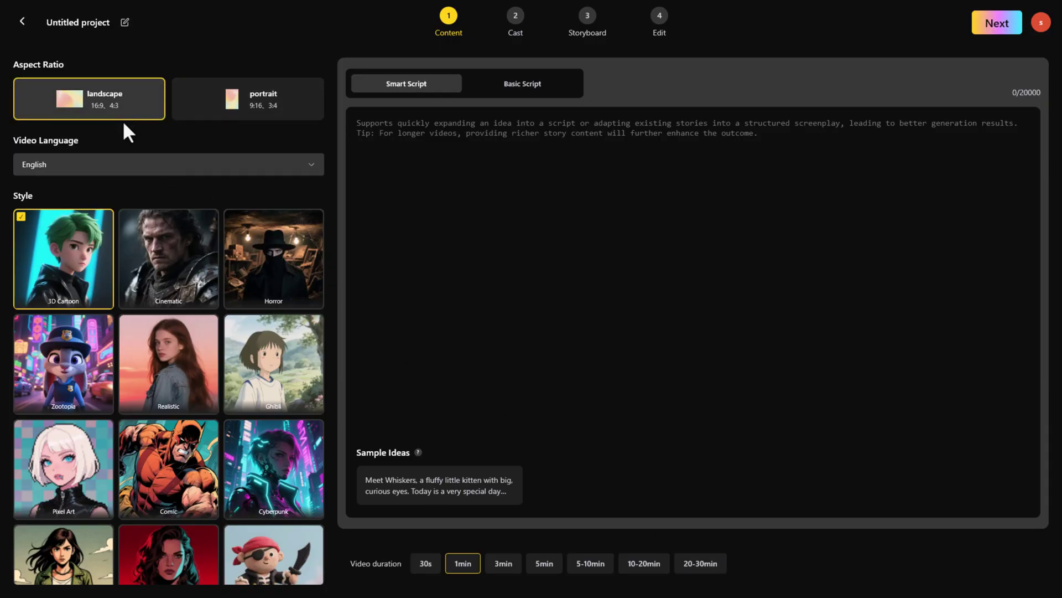
left_click(133, 169)
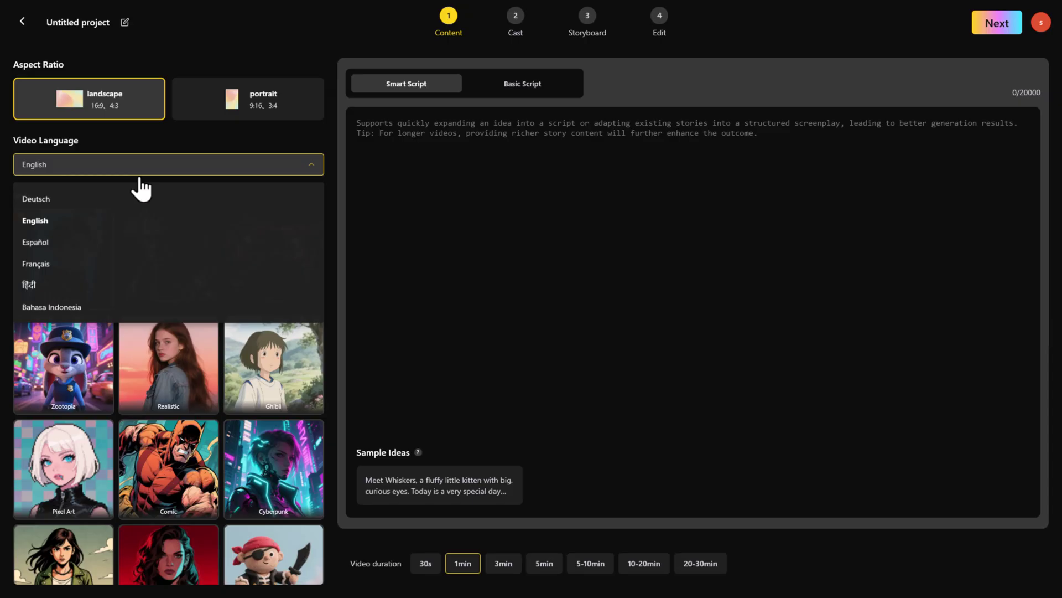
left_click(69, 279)
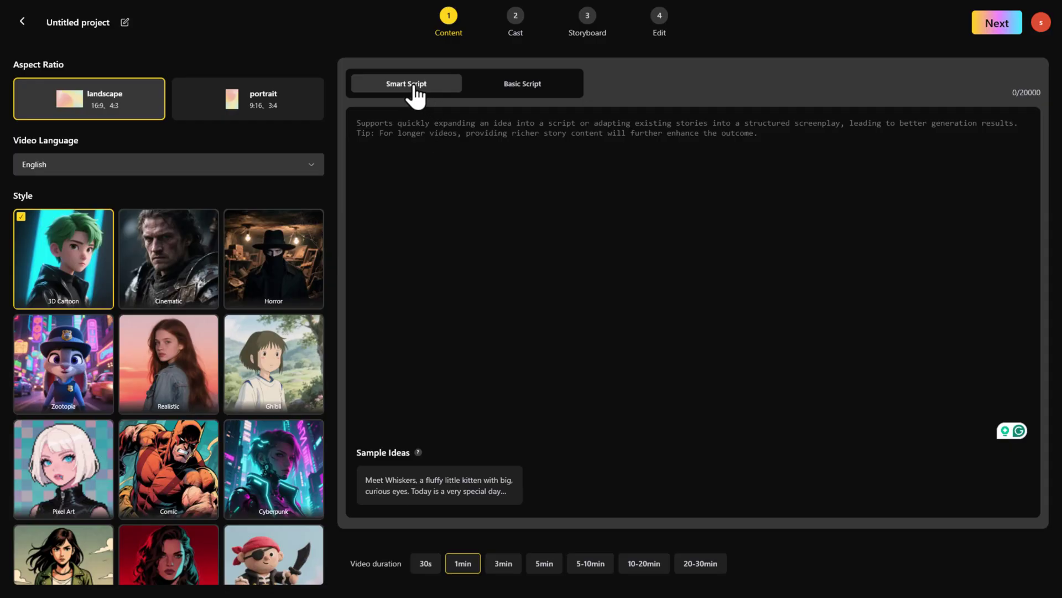
left_click(528, 91)
left_click(423, 90)
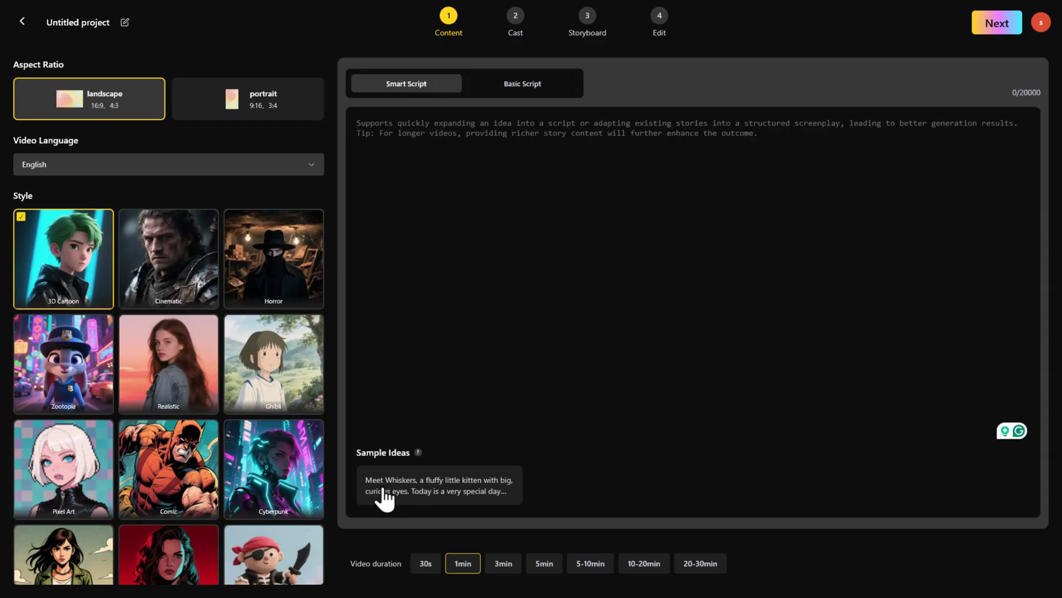
- Copy the Benny balloon story from ChatGPT and paste it into the script box
key("alt+Tab")
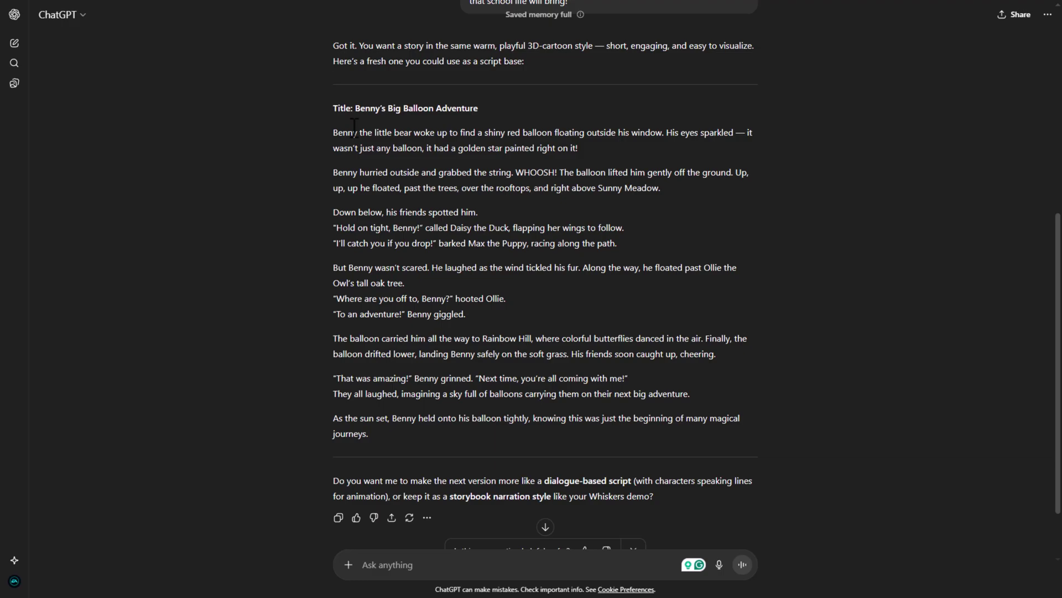
left_click_drag(339, 116, 370, 444)
key("ctrl+c")
right_click(370, 444)
key("Escape")
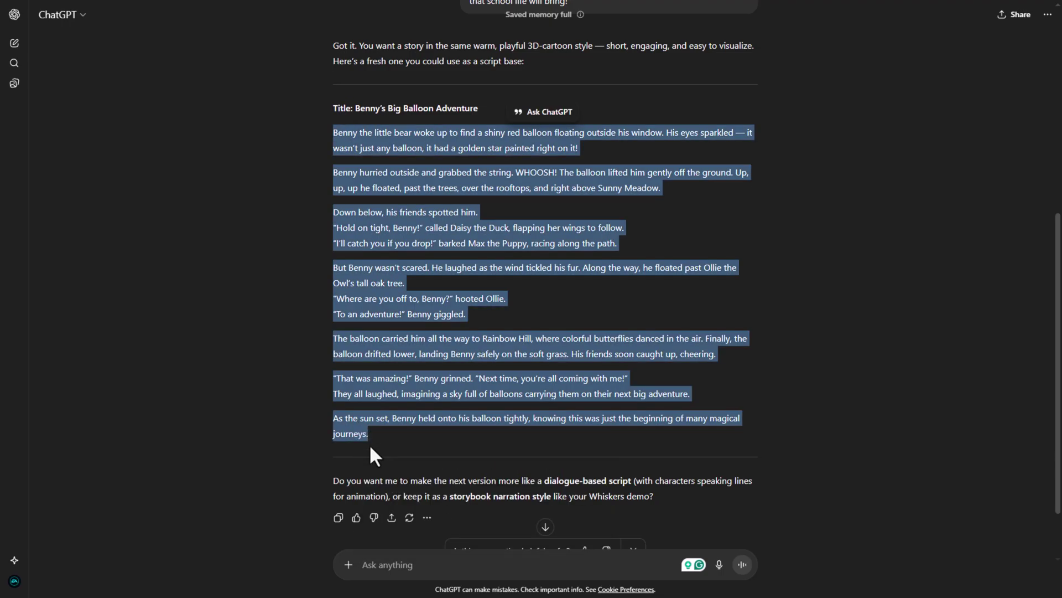
key("alt+Tab")
right_click(435, 219)
left_click(447, 333)
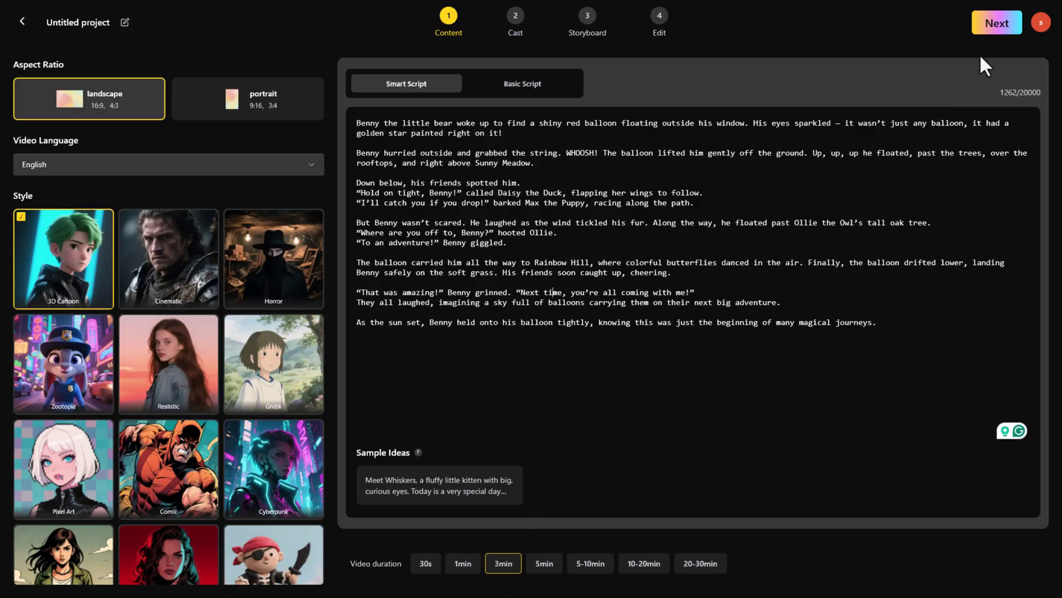
- Generate the 36-shot scene breakdown of the 3-minute story, review it, and submit to casting
left_click(995, 35)
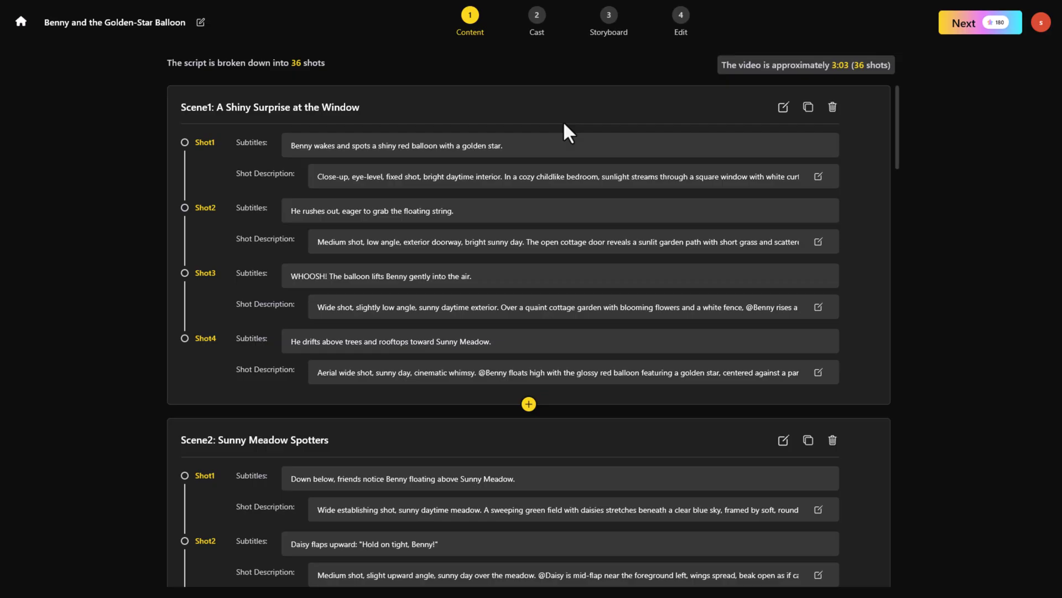
left_click_drag(725, 71, 889, 62)
left_click_drag(186, 105, 364, 105)
left_click_drag(291, 146, 446, 145)
left_click_drag(313, 177, 808, 178)
scroll(624, 271, "down", 7)
scroll(624, 271, "down", 15)
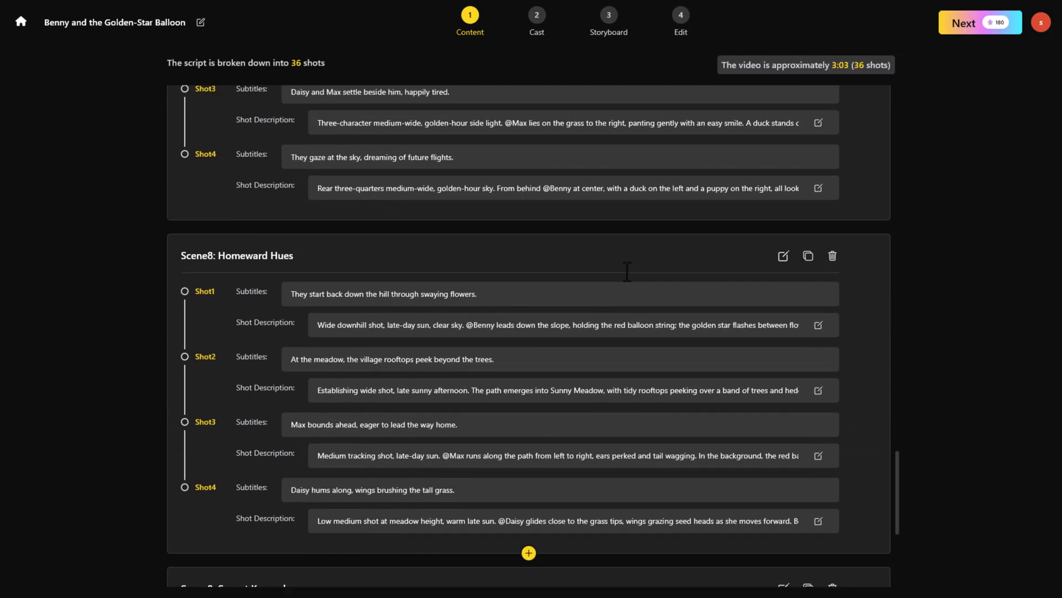
left_click(995, 24)
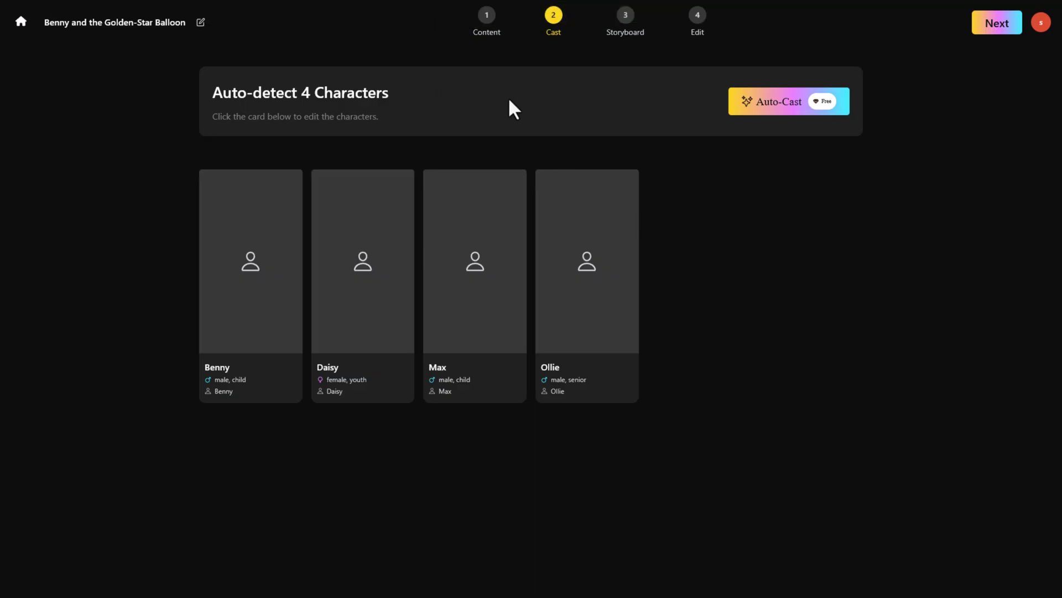
- Run Auto-Cast to generate cartoon portraits for Benny, Daisy, Max and Ollie
left_click(799, 112)
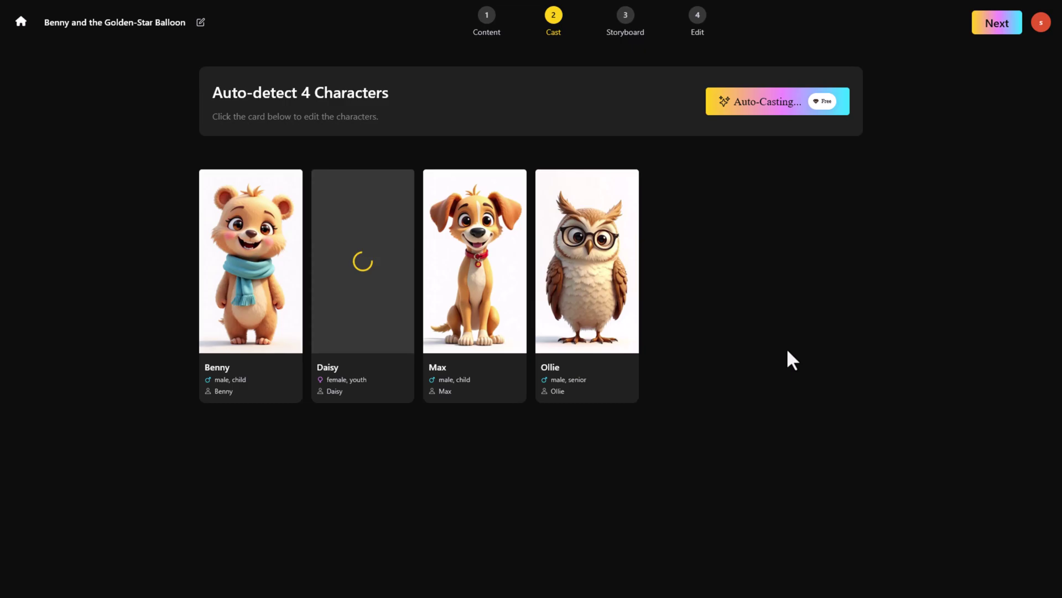
- Advance to the Storyboard step and generate the 36 scene images
left_click(991, 28)
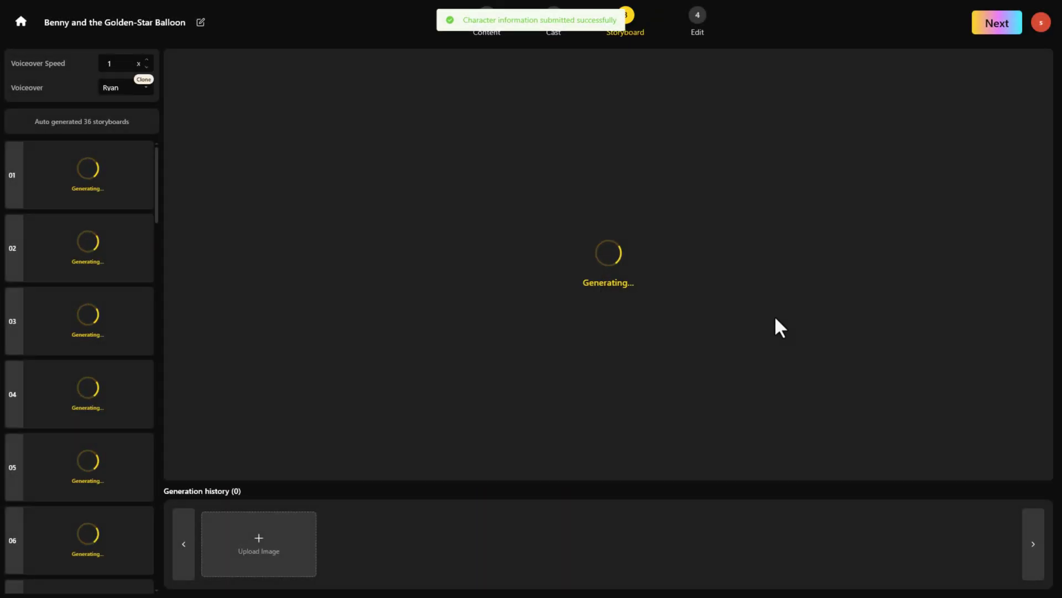
scroll(149, 360, "down", 15)
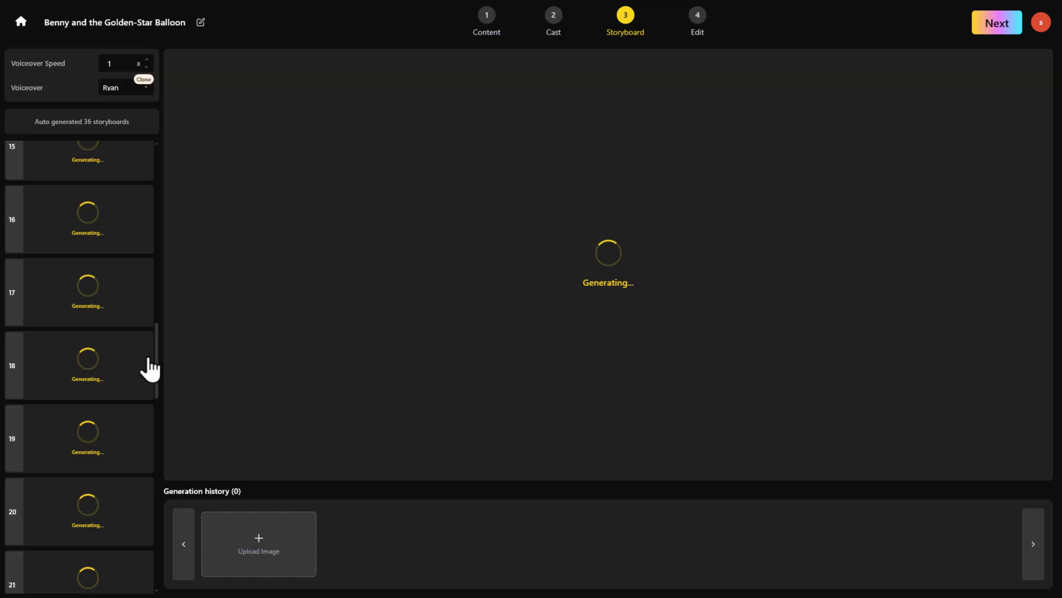
scroll(147, 368, "down", 17)
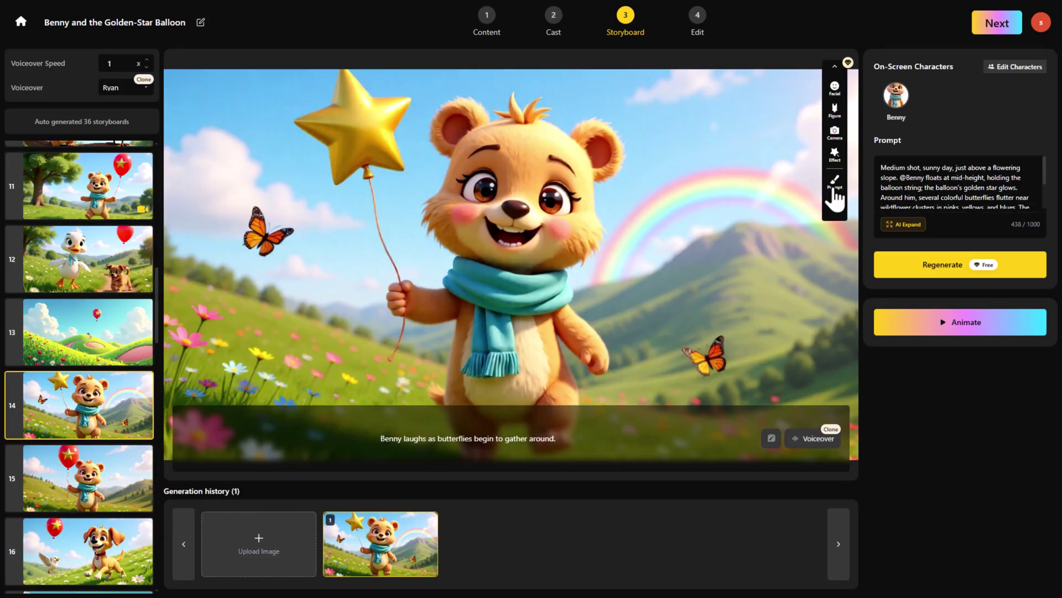
- Redraw storyboard 14 with a Generative Edit prompt adding more butterflies
left_click(835, 89)
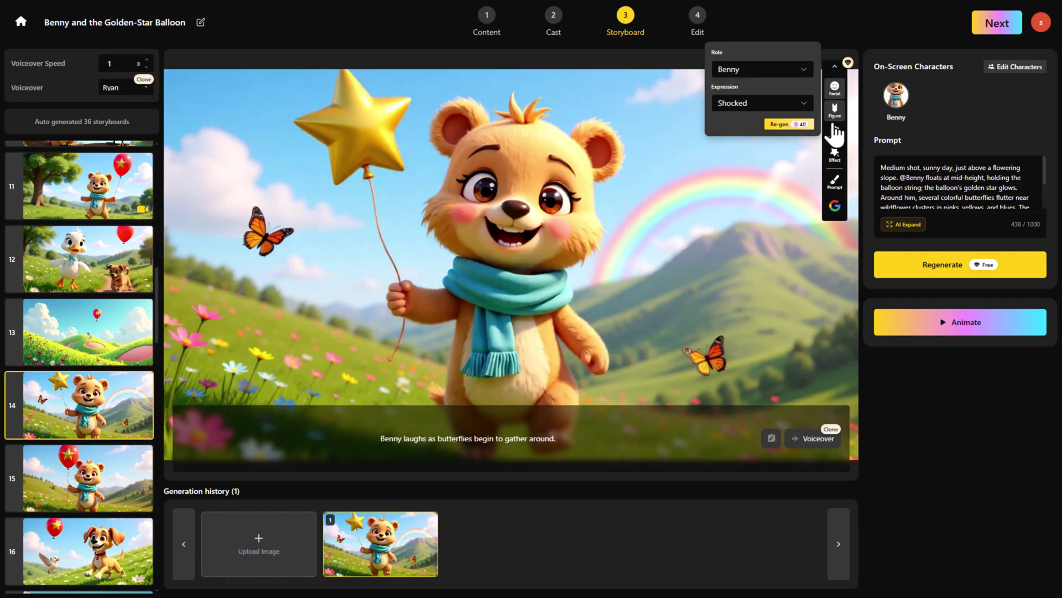
left_click(836, 133)
left_click(835, 180)
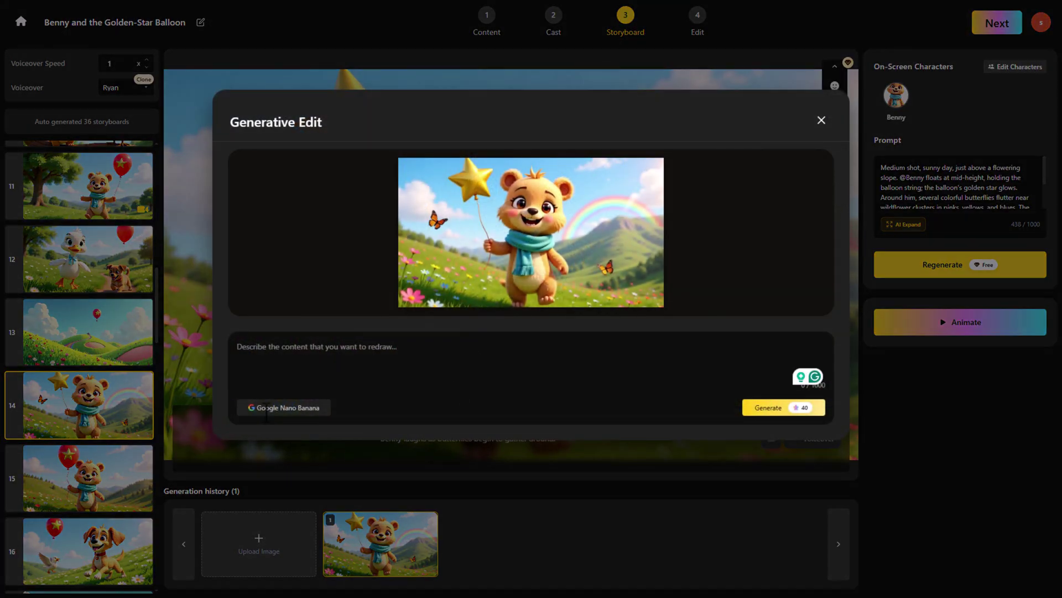
key("ctrl+v")
left_click(766, 408)
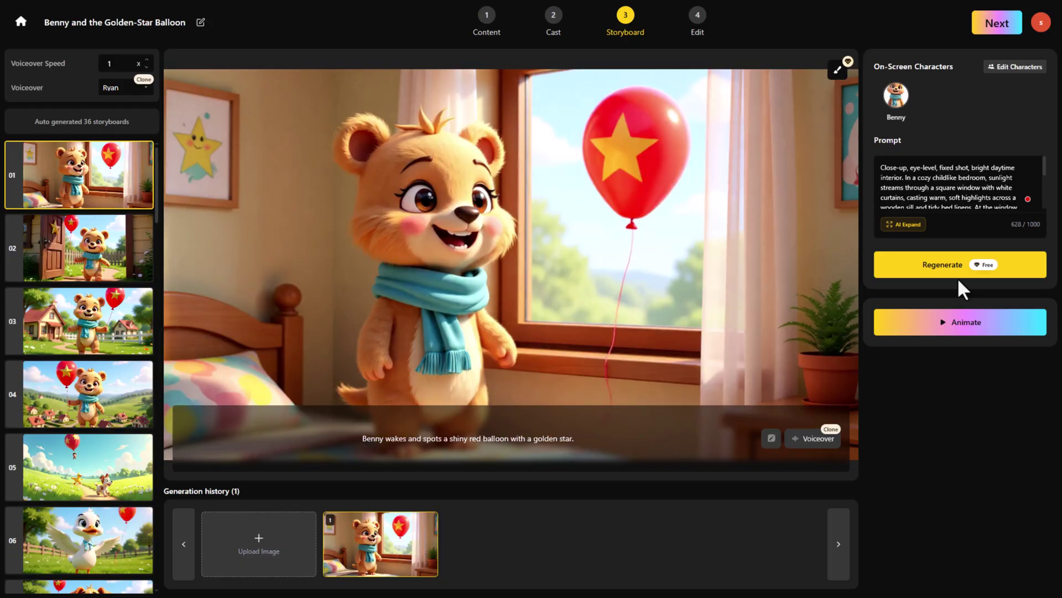
- Animate storyboard 01 with the Videoinu V1.0 model at 100 credits
left_click(971, 334)
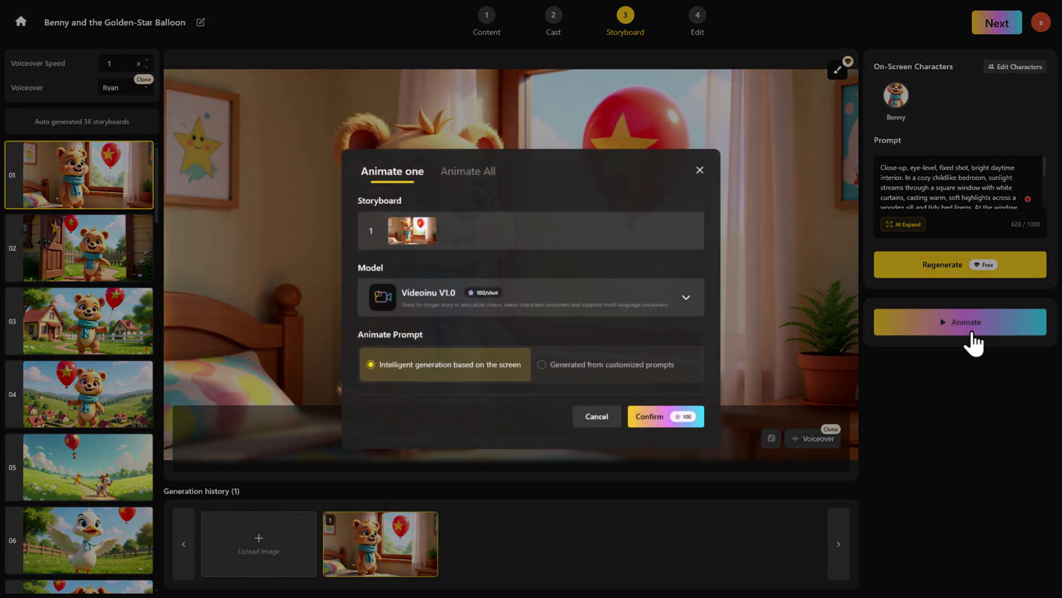
left_click(664, 304)
scroll(549, 376, "down", 1)
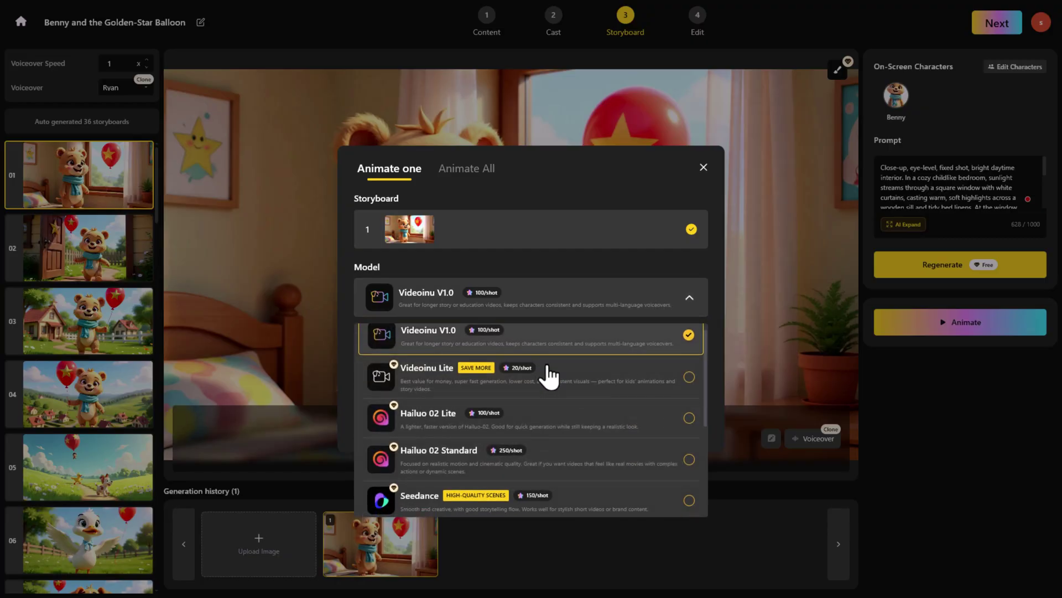
scroll(498, 398, "up", 1)
scroll(487, 438, "down", 1)
scroll(504, 440, "down", 1)
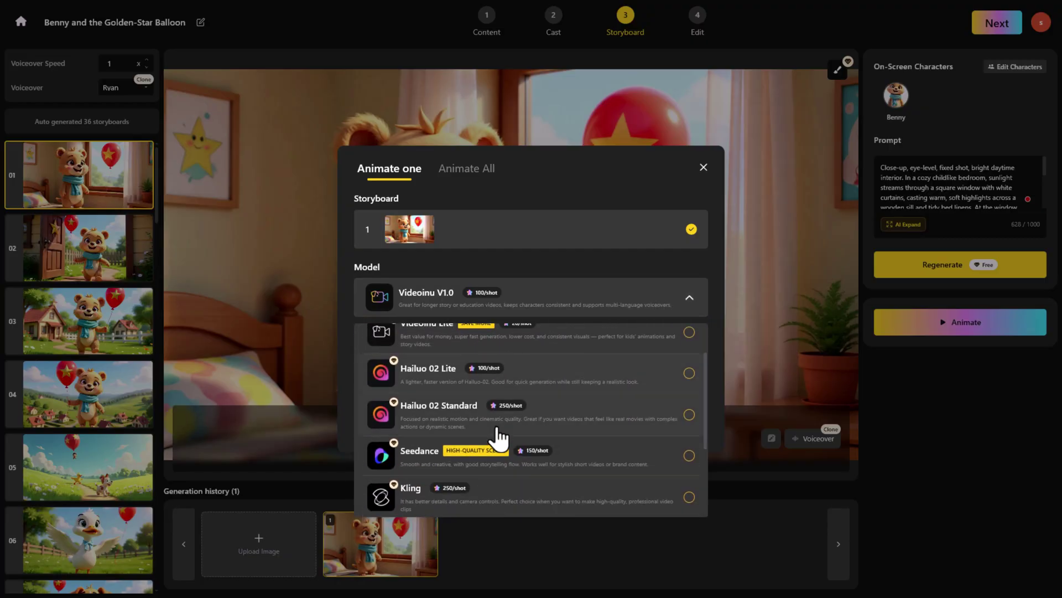
scroll(531, 443, "down", 3)
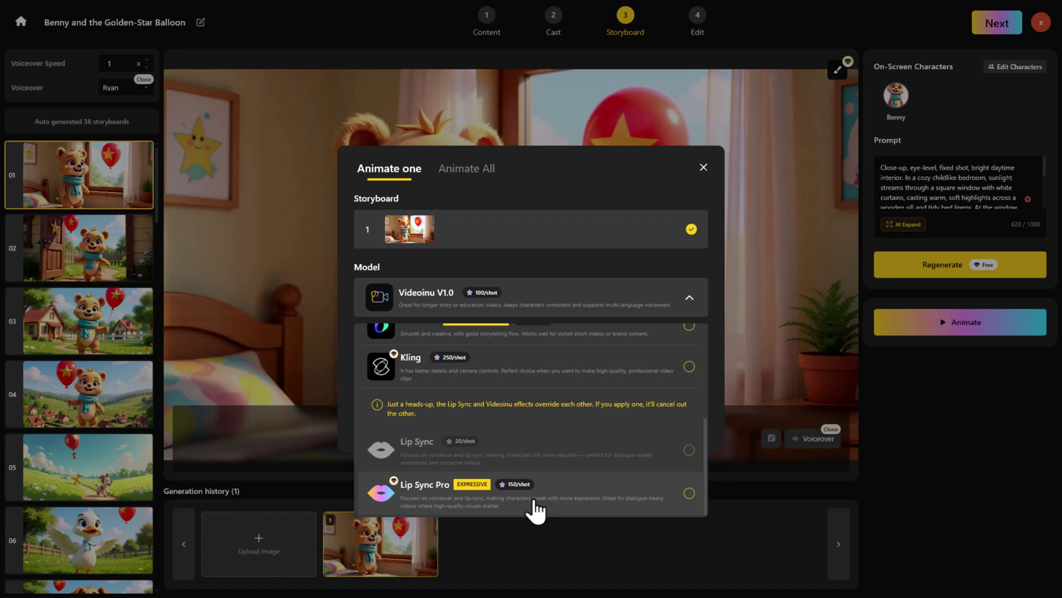
scroll(575, 446, "up", 1)
left_click(576, 447)
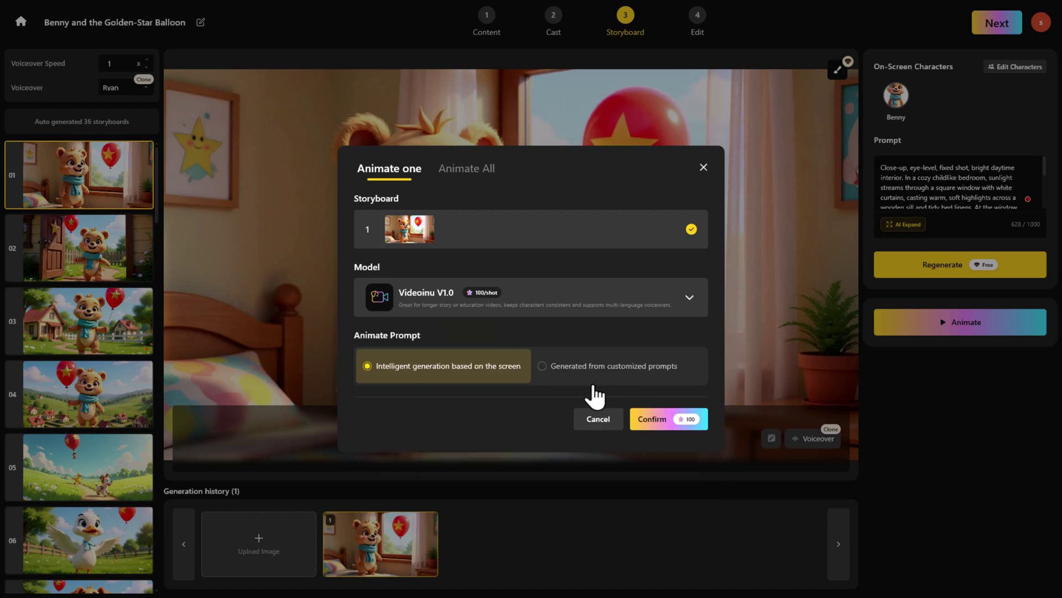
left_click(659, 419)
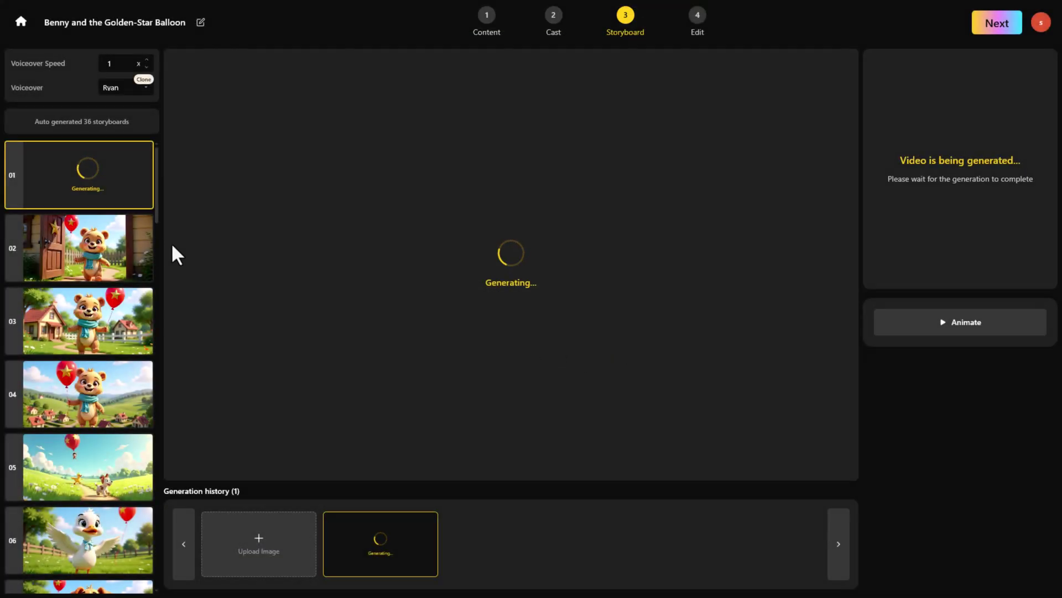
- Animate storyboard 02 with the same model settings
left_click(106, 260)
left_click(966, 322)
left_click(667, 419)
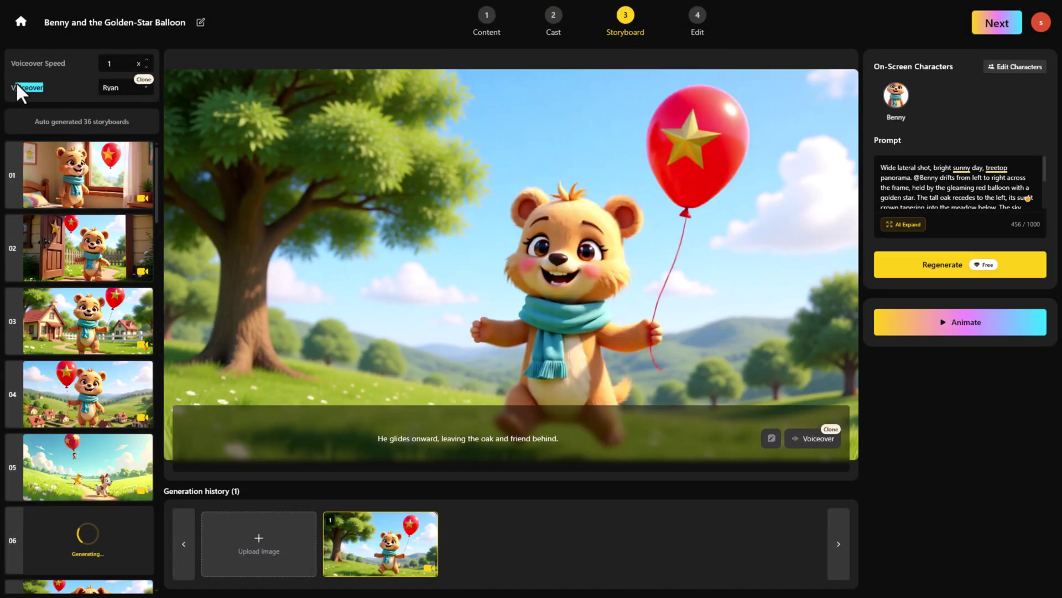
- Keep Ryan as the voiceover and save the storyboard to move on to editing
left_click(119, 88)
left_click(121, 90)
left_click(119, 90)
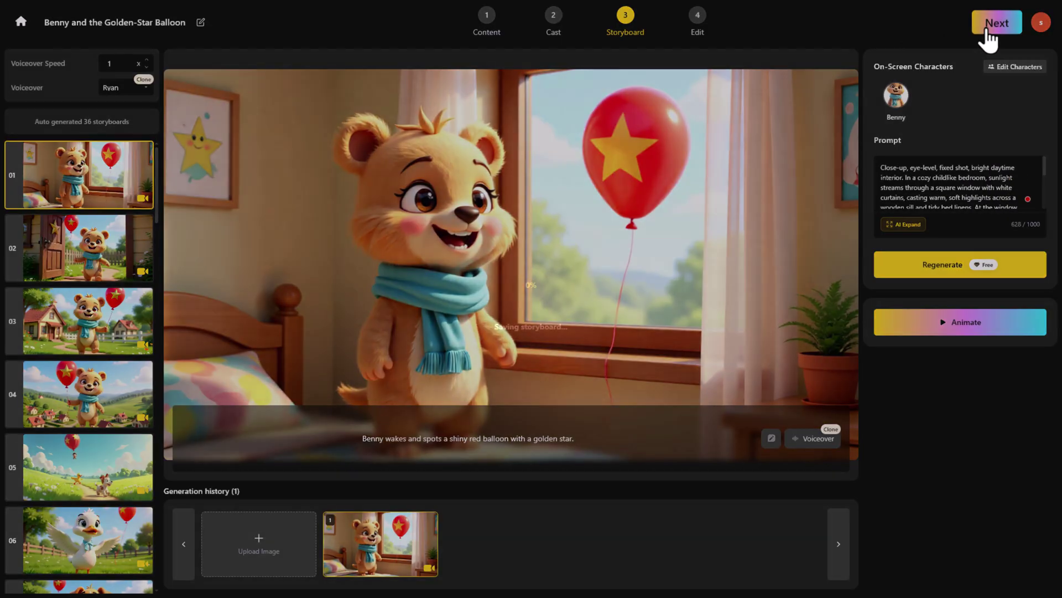
left_click(991, 30)
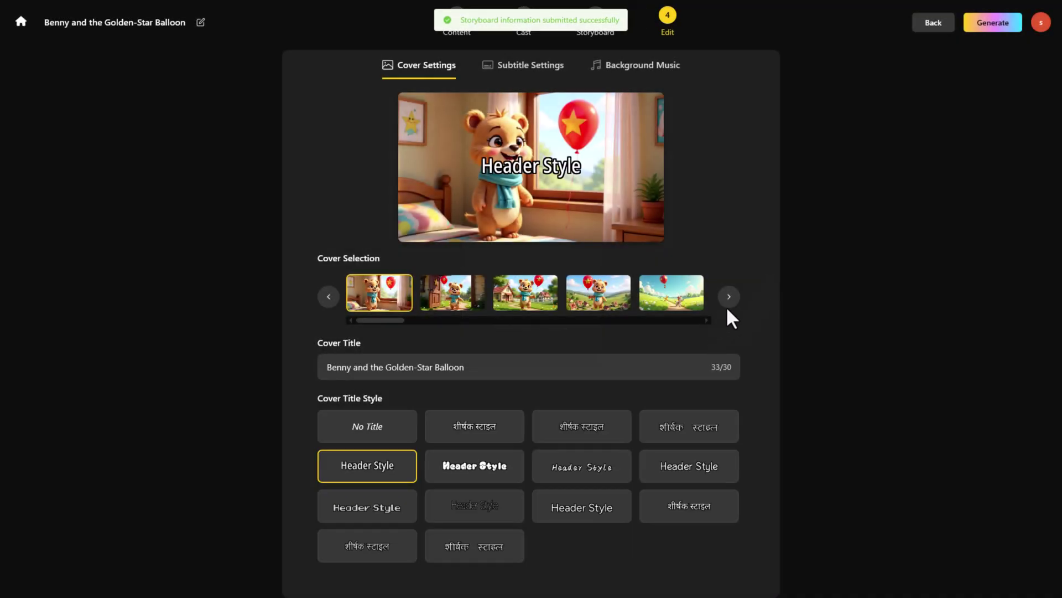
- Review the cover and background music, then render the video at 16:9 and 1080p Full HD
left_click(728, 305)
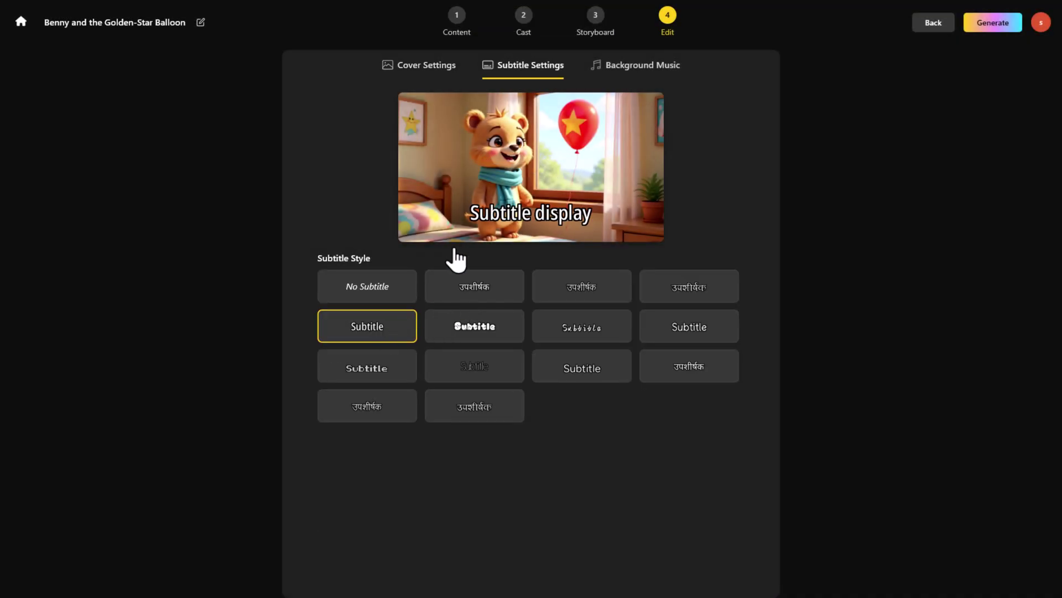
left_click(609, 71)
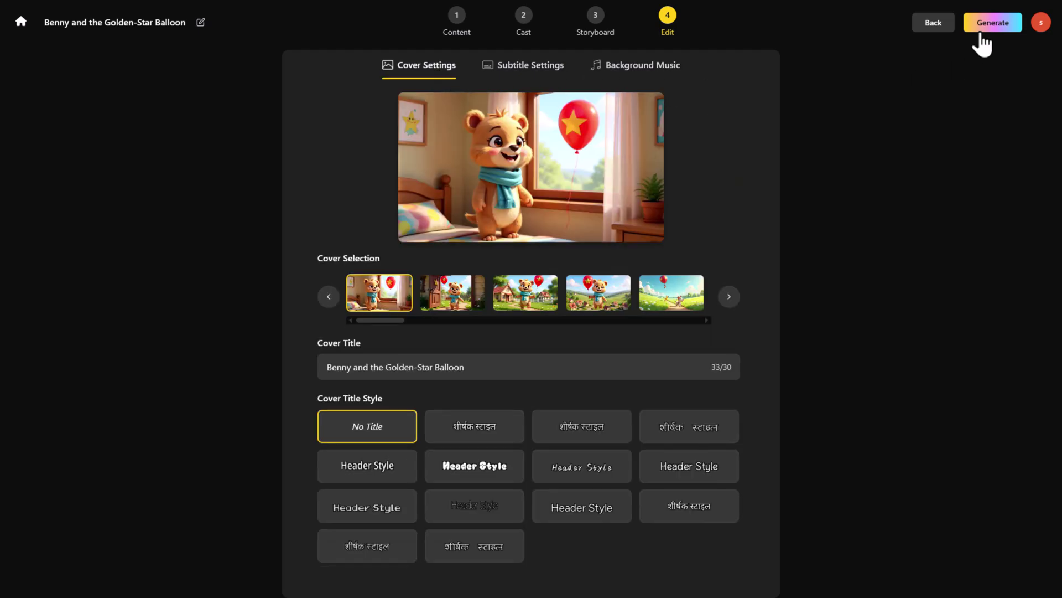
left_click(982, 36)
left_click(574, 276)
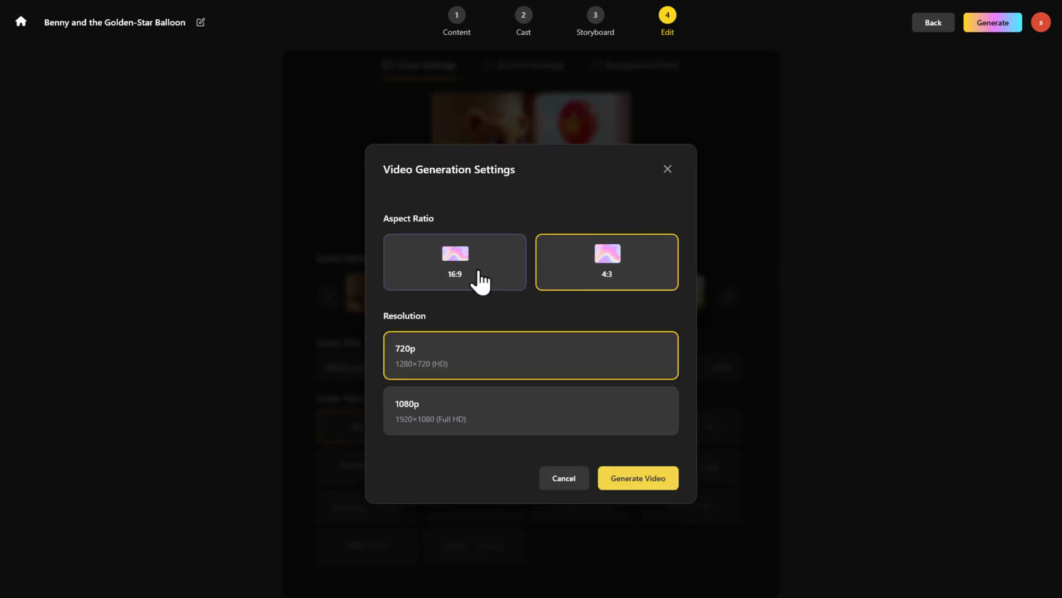
left_click(477, 277)
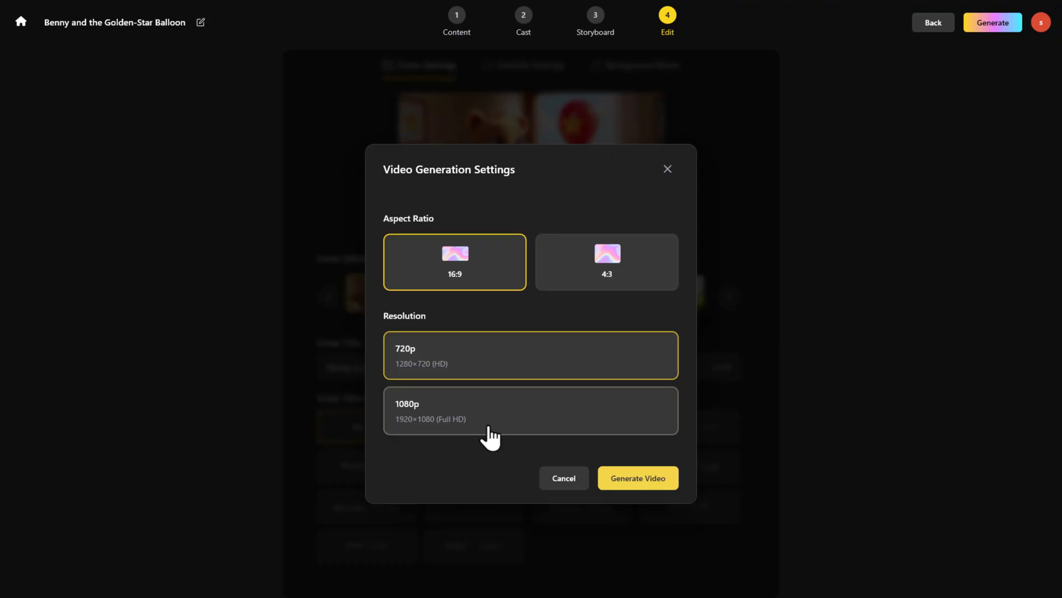
left_click(484, 429)
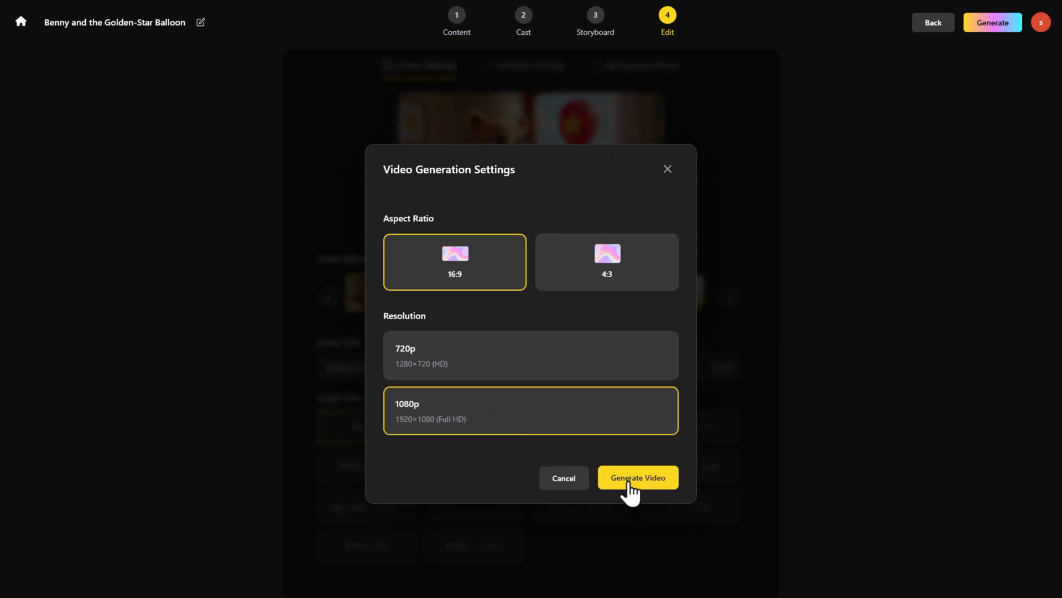
left_click(631, 489)
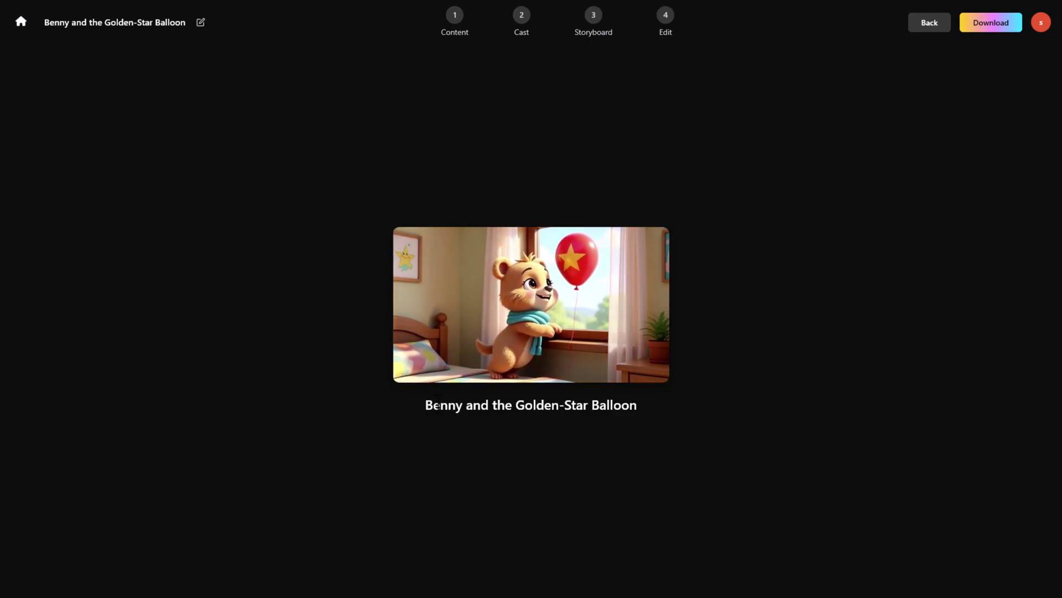
- Download the finished video and check My Projects and My Characters in Assets
left_click(996, 25)
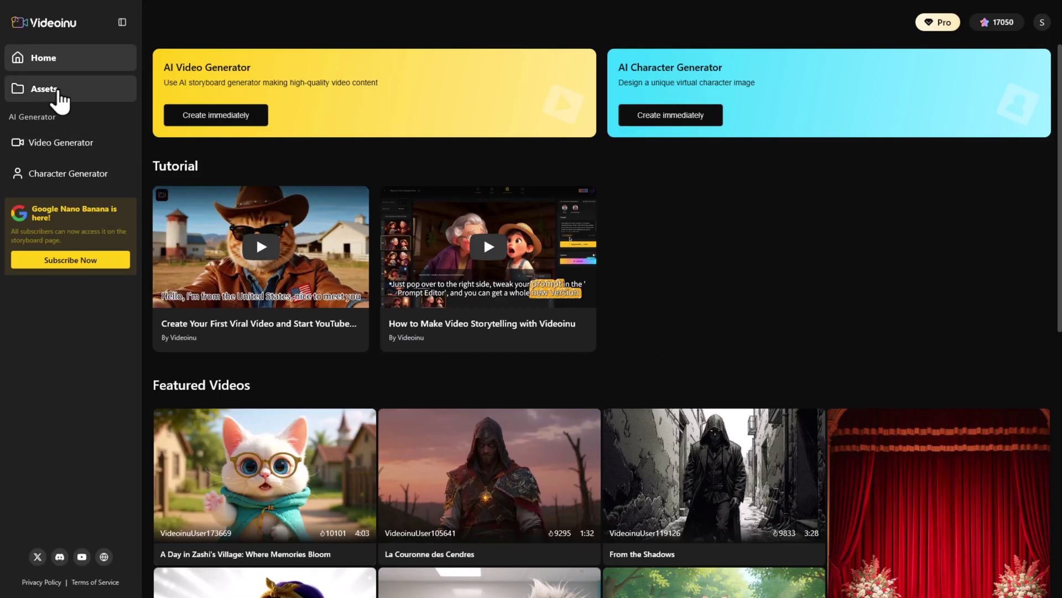
left_click(58, 92)
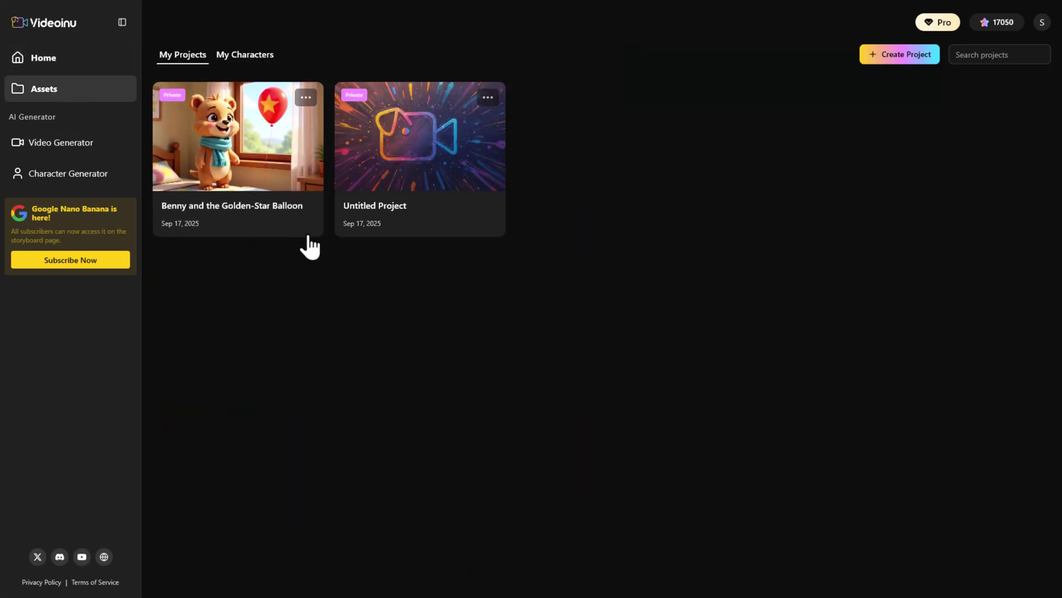
left_click(238, 55)
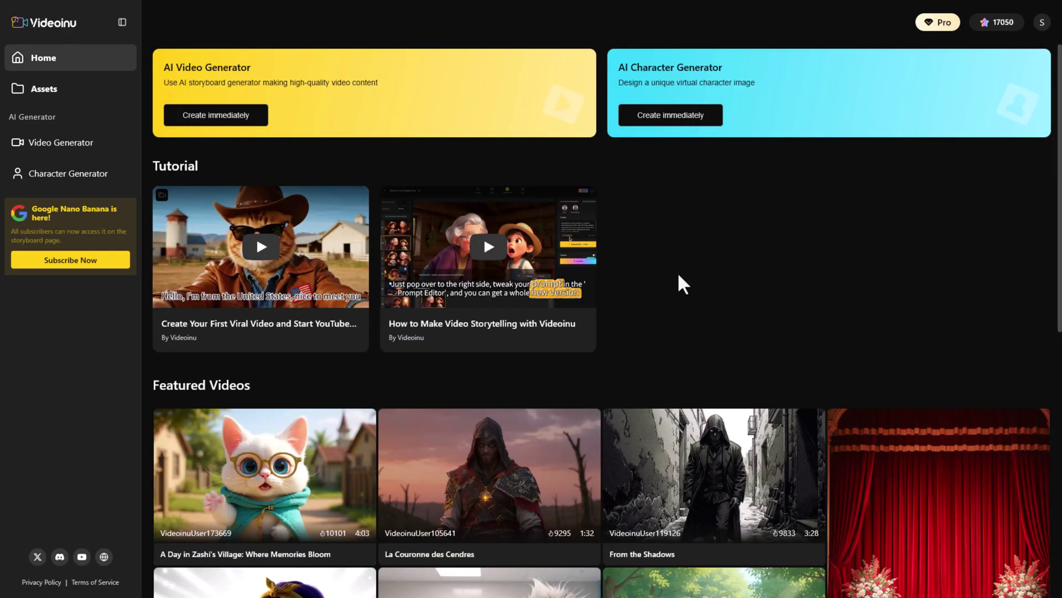
- Scroll down through the Featured Videos grid of community cartoon videos on Home
scroll(684, 284, "down", 7)
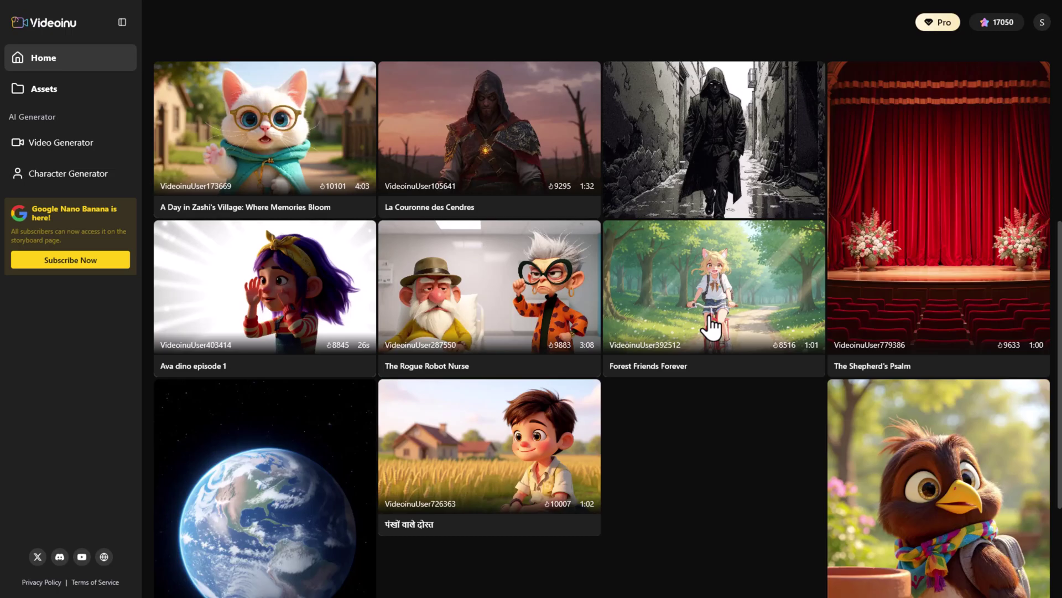
scroll(805, 402, "down", 3)
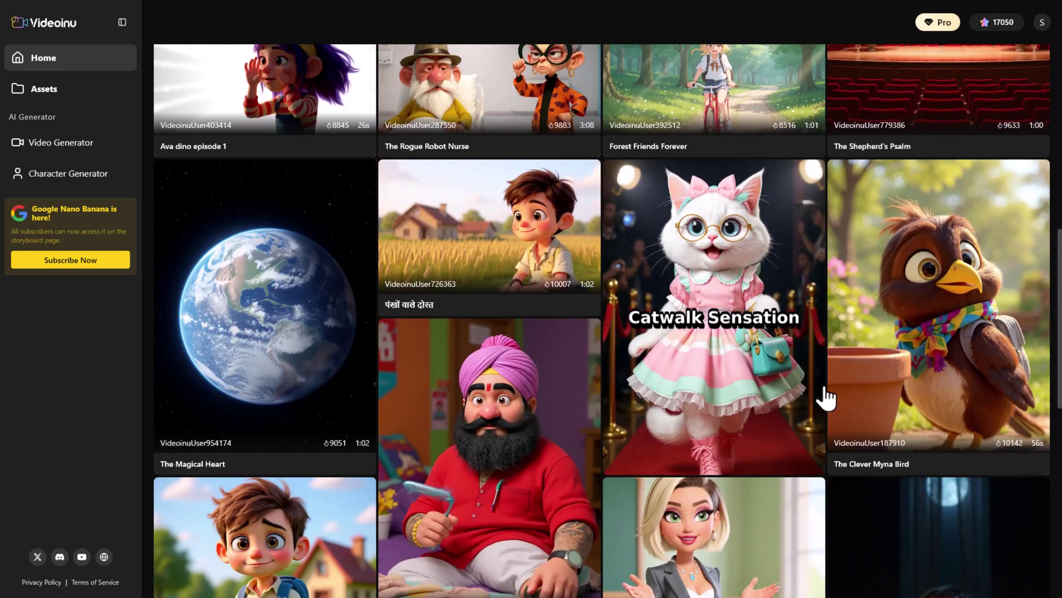
scroll(912, 357, "down", 4)
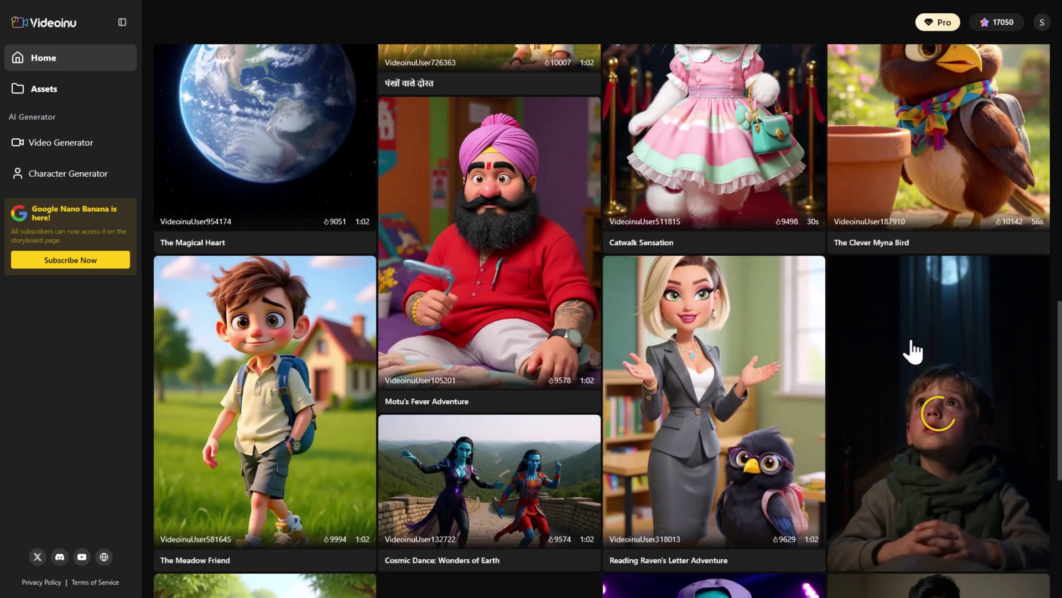
scroll(913, 352, "down", 6)
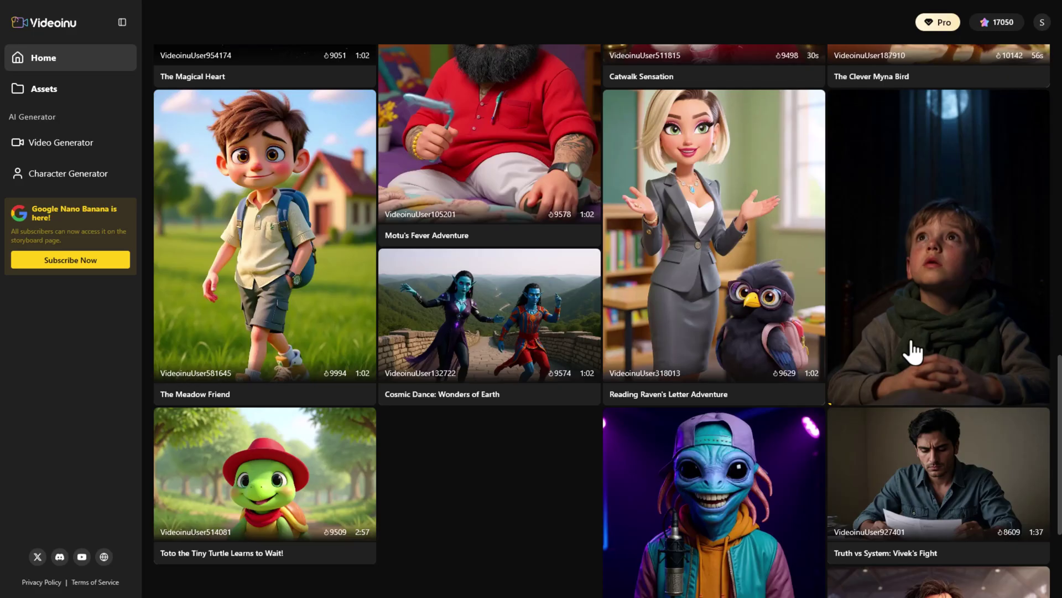
scroll(912, 351, "down", 3)
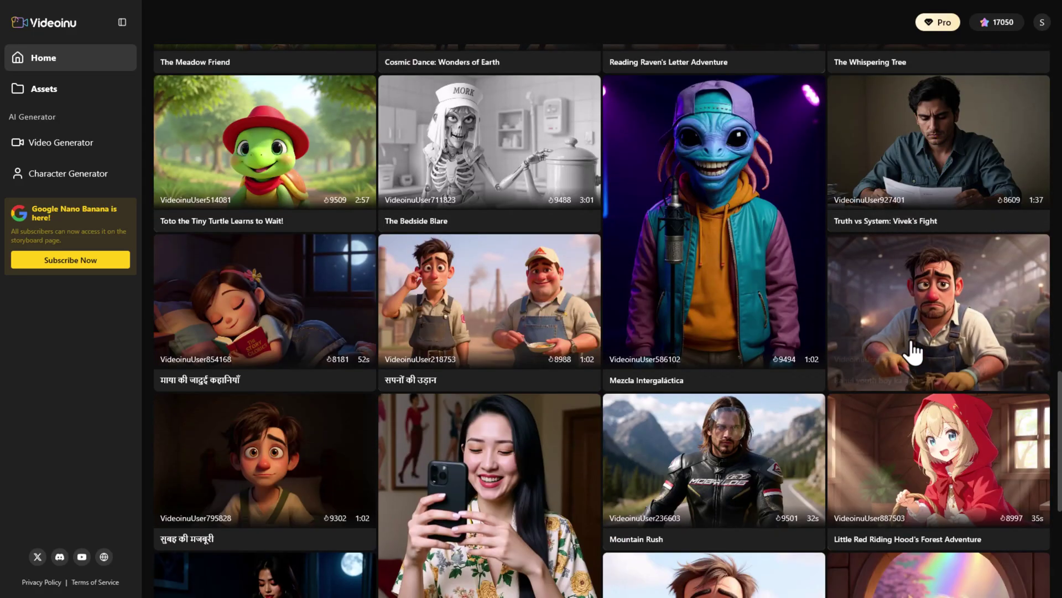
- Play one community video, then return to the Featured Videos grid
left_click(592, 367)
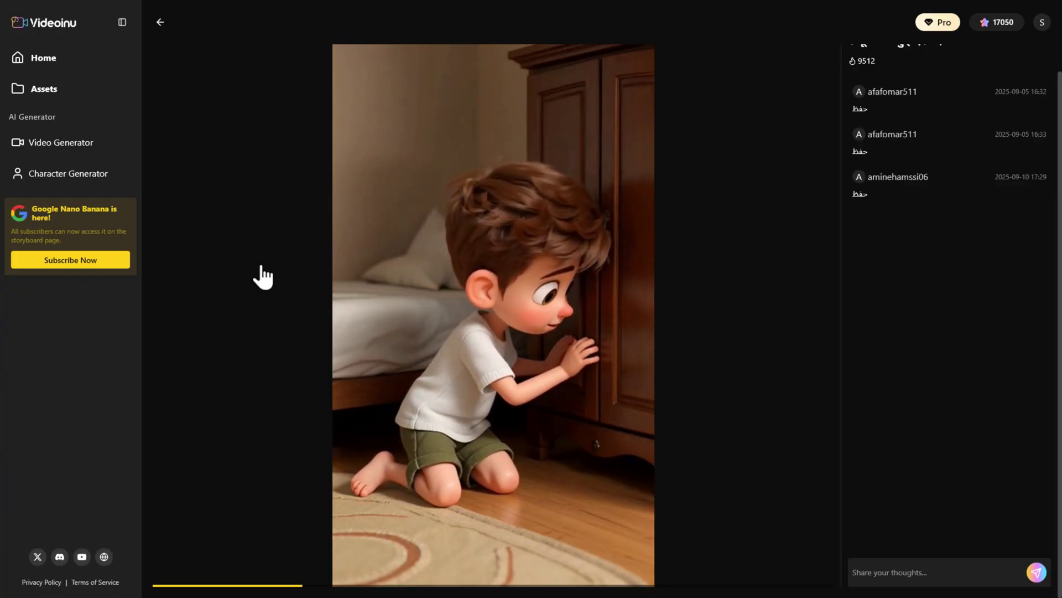
scroll(681, 396, "up", 1)
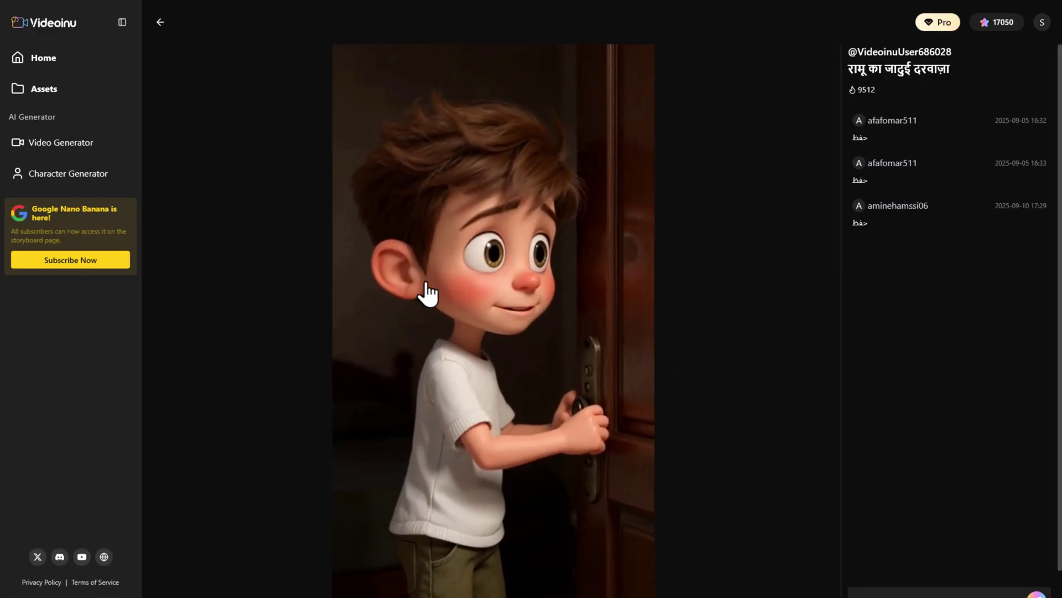
left_click(186, 68)
right_click(936, 286)
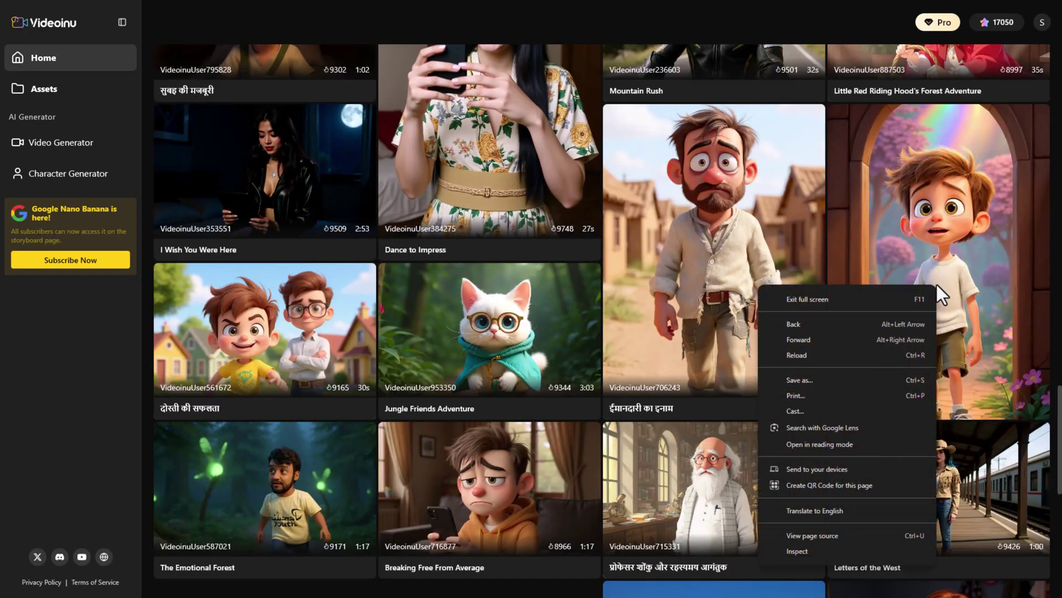